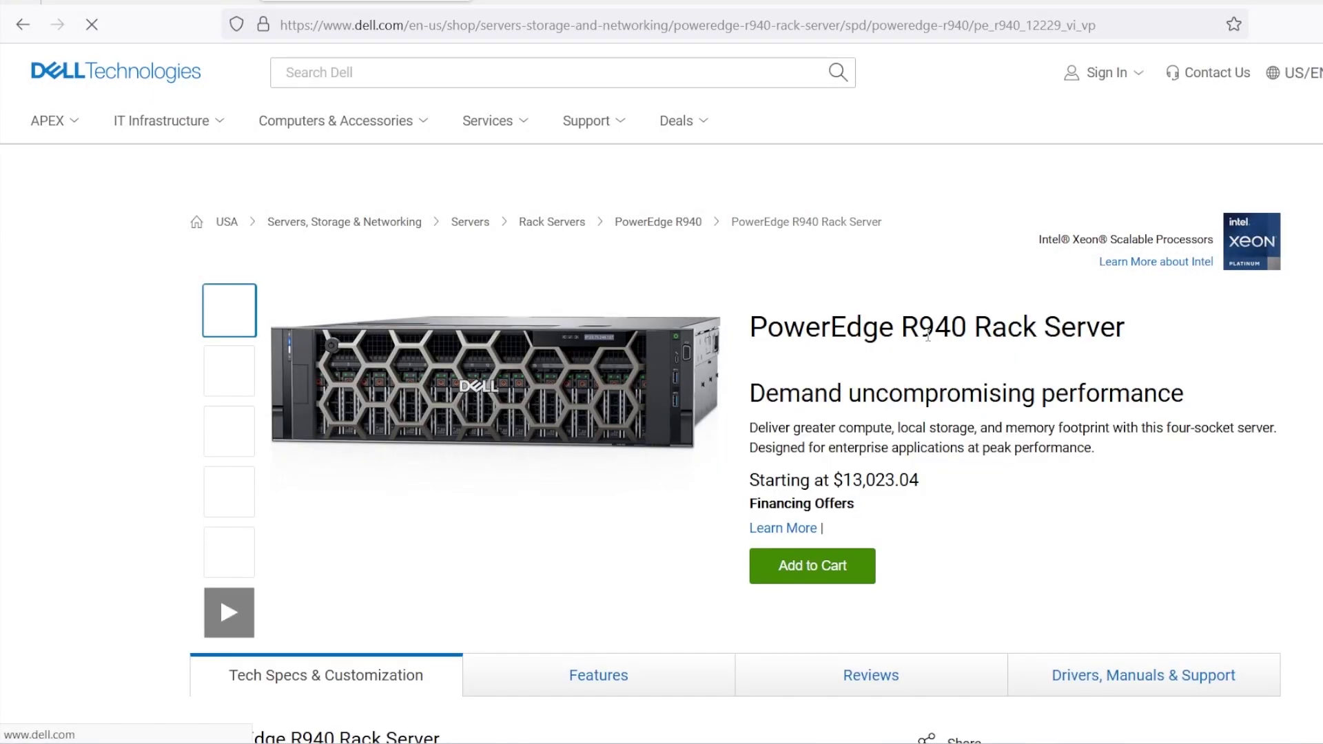
Step: Scroll down to the R940's Xeon Gold processor choices, showing the Gold 5215 and 5217
{"action": "scroll", "coordinate": [927, 336], "scroll_direction": "down", "scroll_amount": 10}
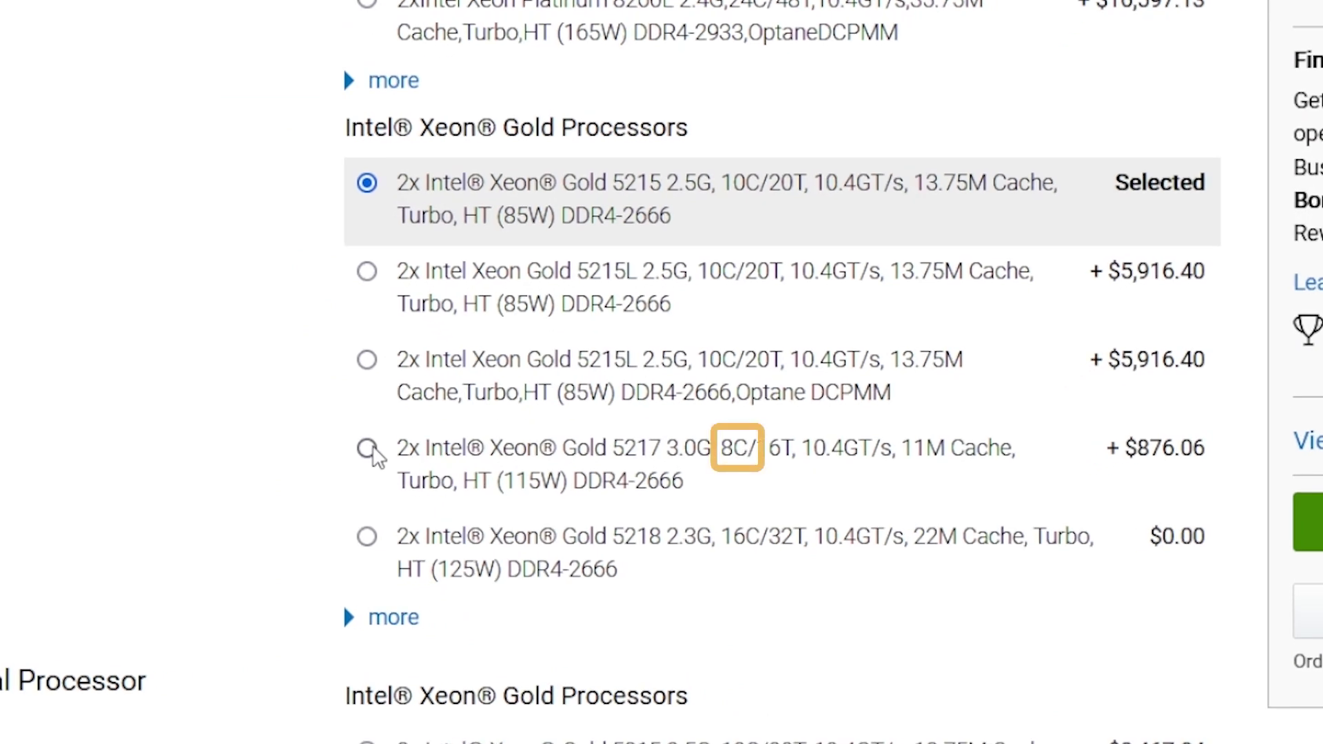
Step: Select the two 8-core Xeon Gold 5217 processors for the R940
{"action": "left_click", "coordinate": [369, 449]}
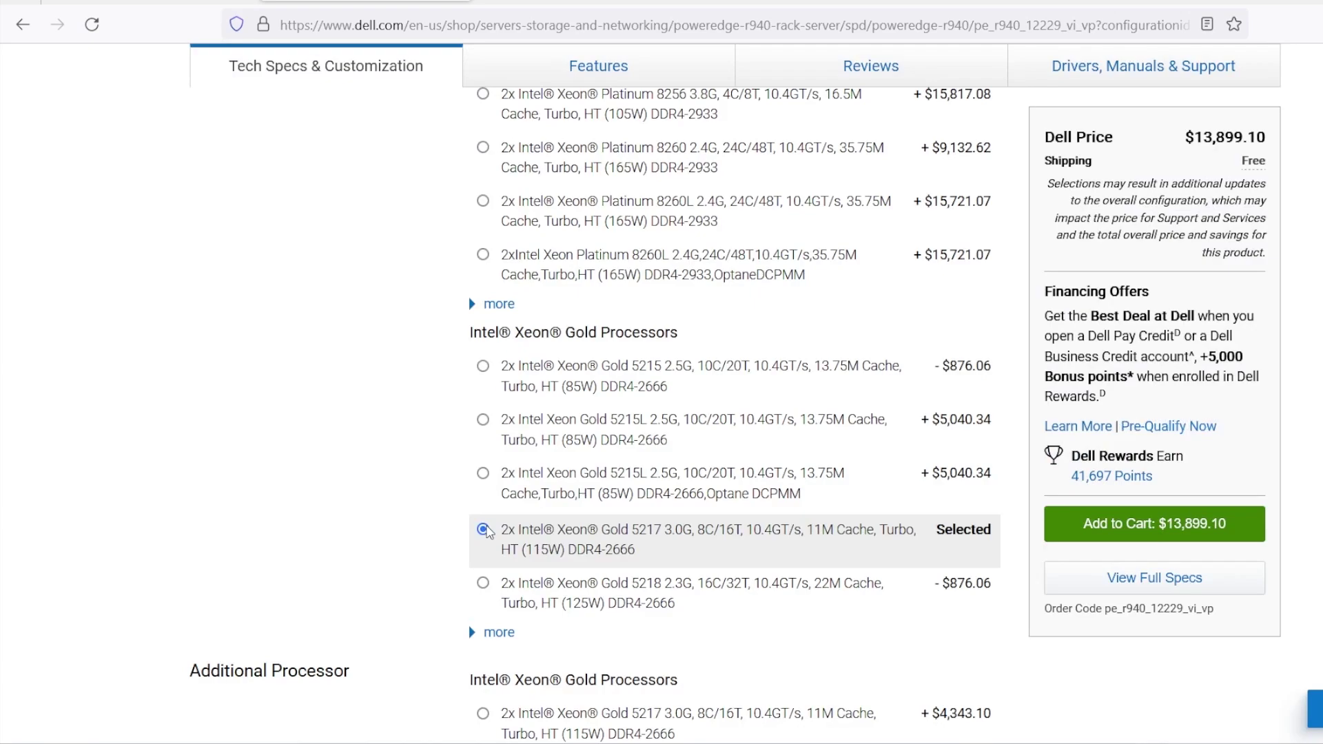
{"action": "scroll", "coordinate": [486, 530], "scroll_direction": "down", "scroll_amount": 10}
{"action": "scroll", "coordinate": [486, 530], "scroll_direction": "down", "scroll_amount": 20}
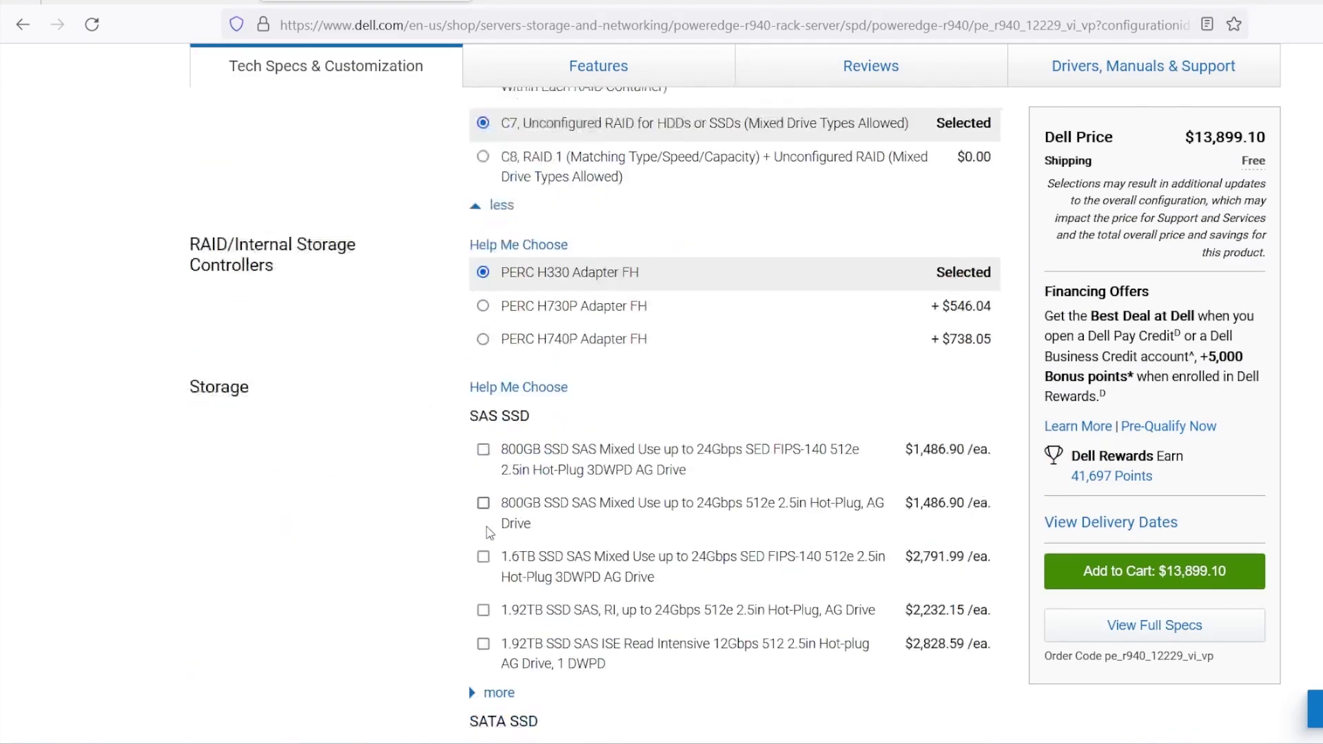
{"action": "scroll", "coordinate": [486, 532], "scroll_direction": "down", "scroll_amount": 3}
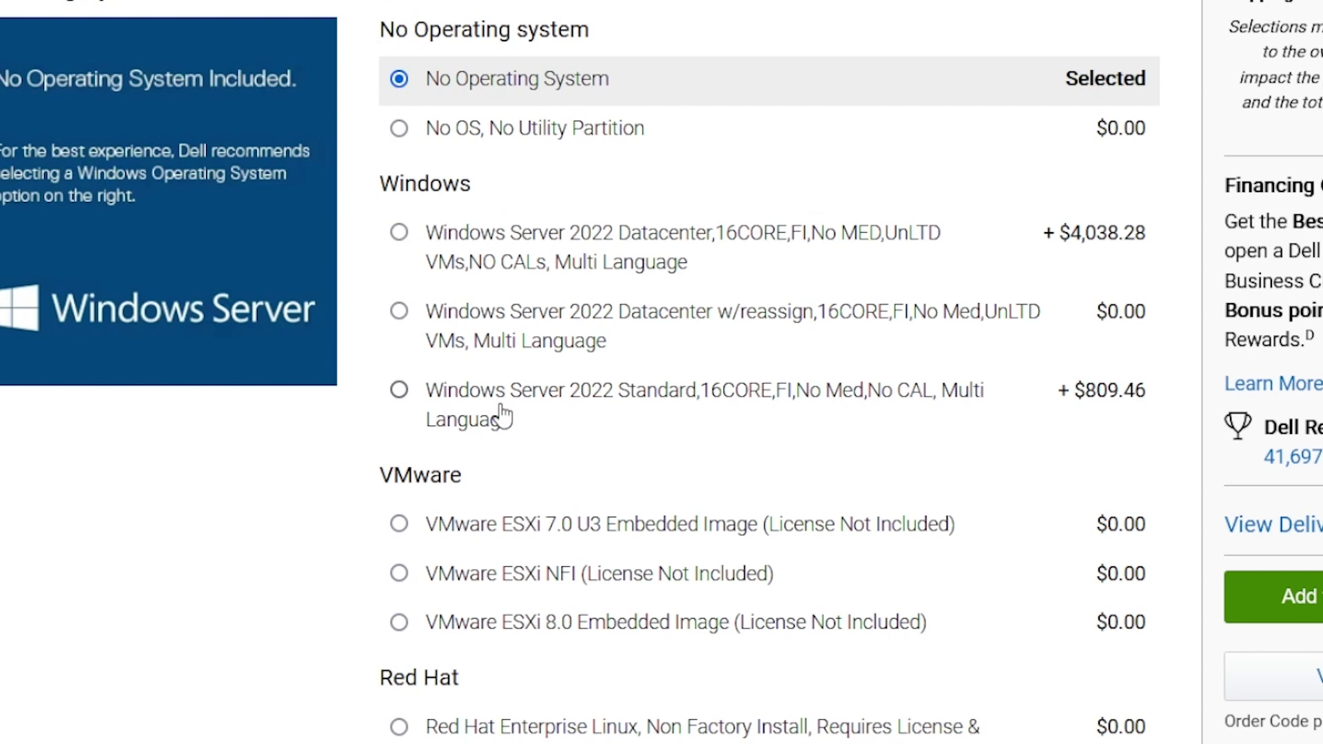
Step: Choose Windows Server 2022 Standard as the operating system
{"action": "left_click", "coordinate": [406, 397]}
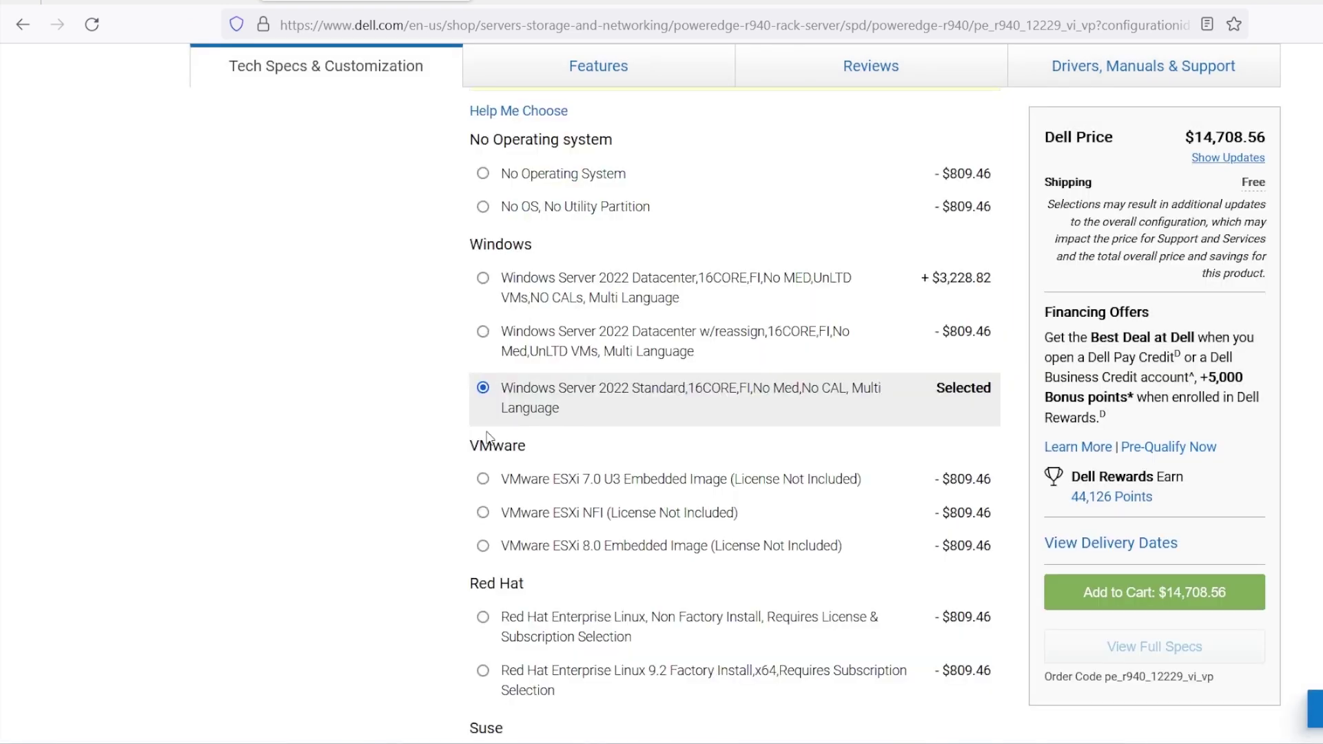
{"action": "scroll", "coordinate": [487, 437], "scroll_direction": "down", "scroll_amount": 10}
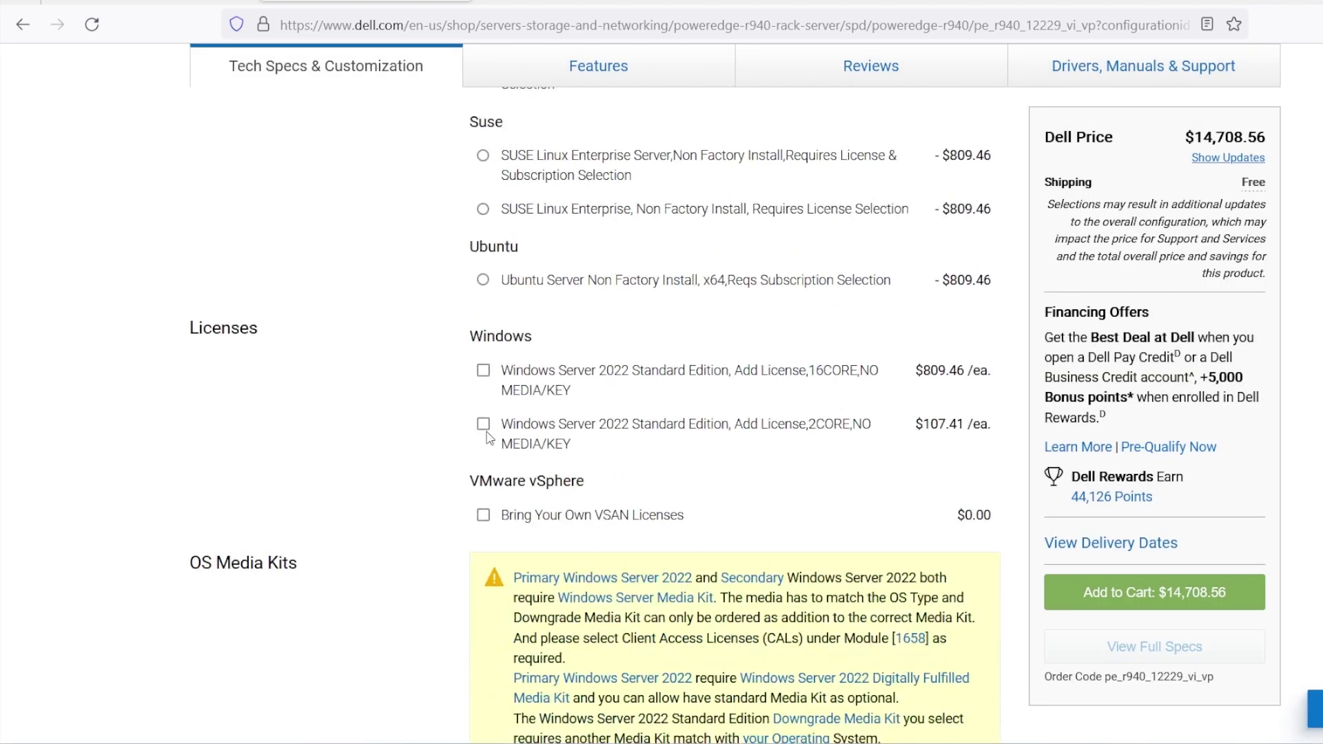
{"action": "scroll", "coordinate": [489, 438], "scroll_direction": "down", "scroll_amount": 3}
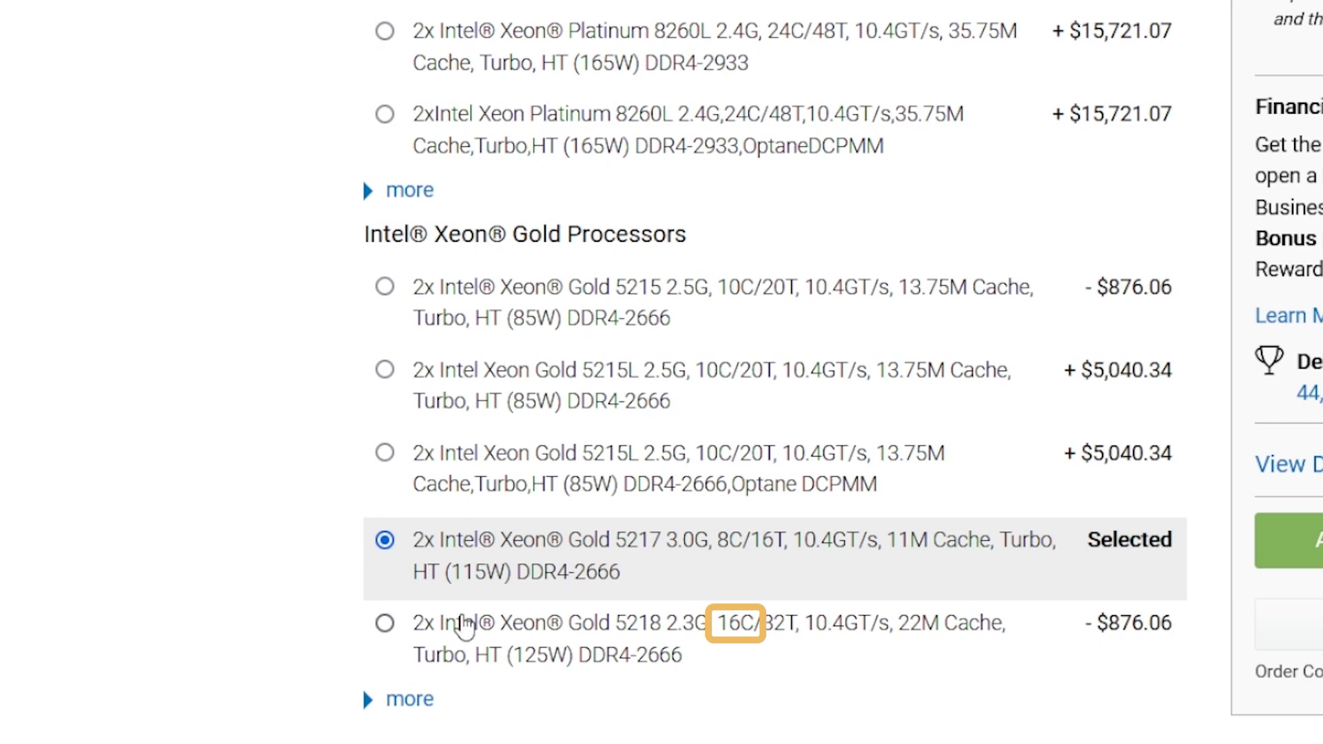
Step: Switch to two 16-core Xeon Gold 5218 processors, bringing the price to $13,832.50
{"action": "left_click", "coordinate": [385, 623]}
{"action": "scroll", "coordinate": [257, 520], "scroll_direction": "down", "scroll_amount": 6}
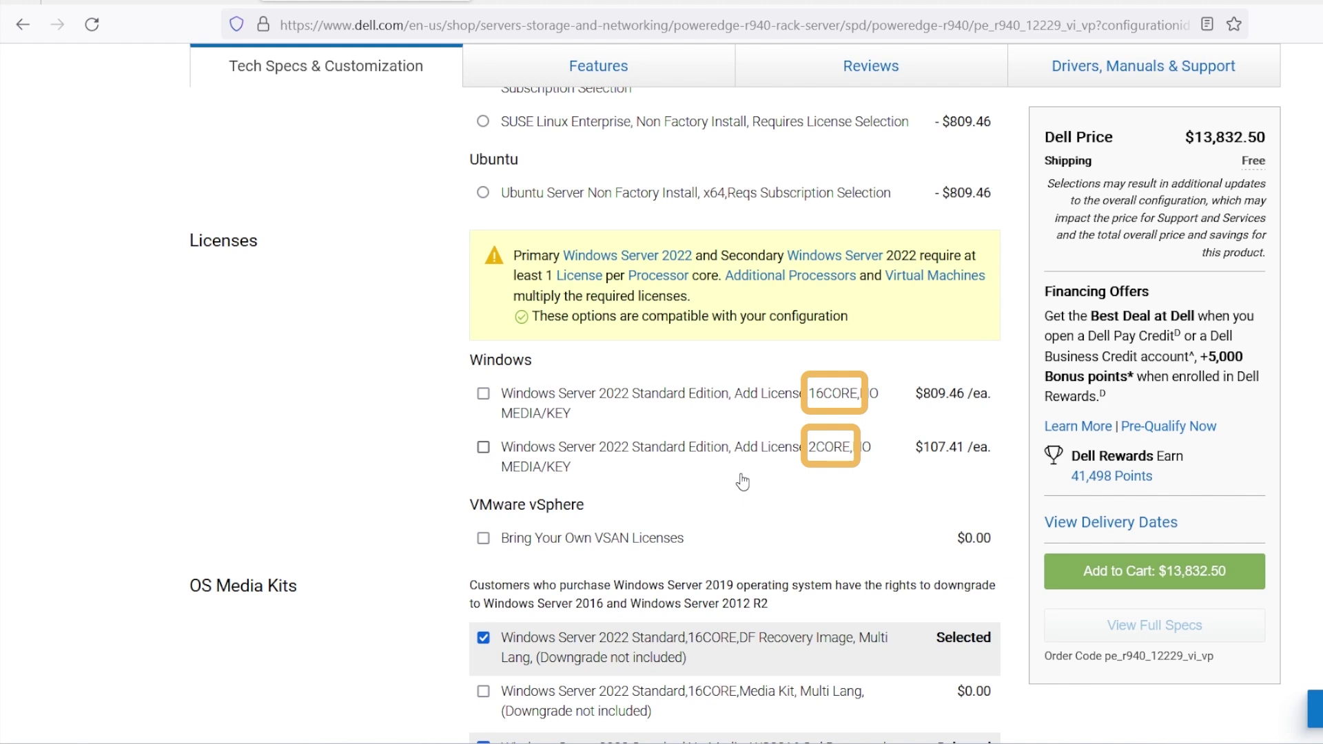
Step: Replace the 16-core Windows Server 2022 Standard license with eight 2-core licenses at $107.39 each
{"action": "left_click", "coordinate": [485, 394]}
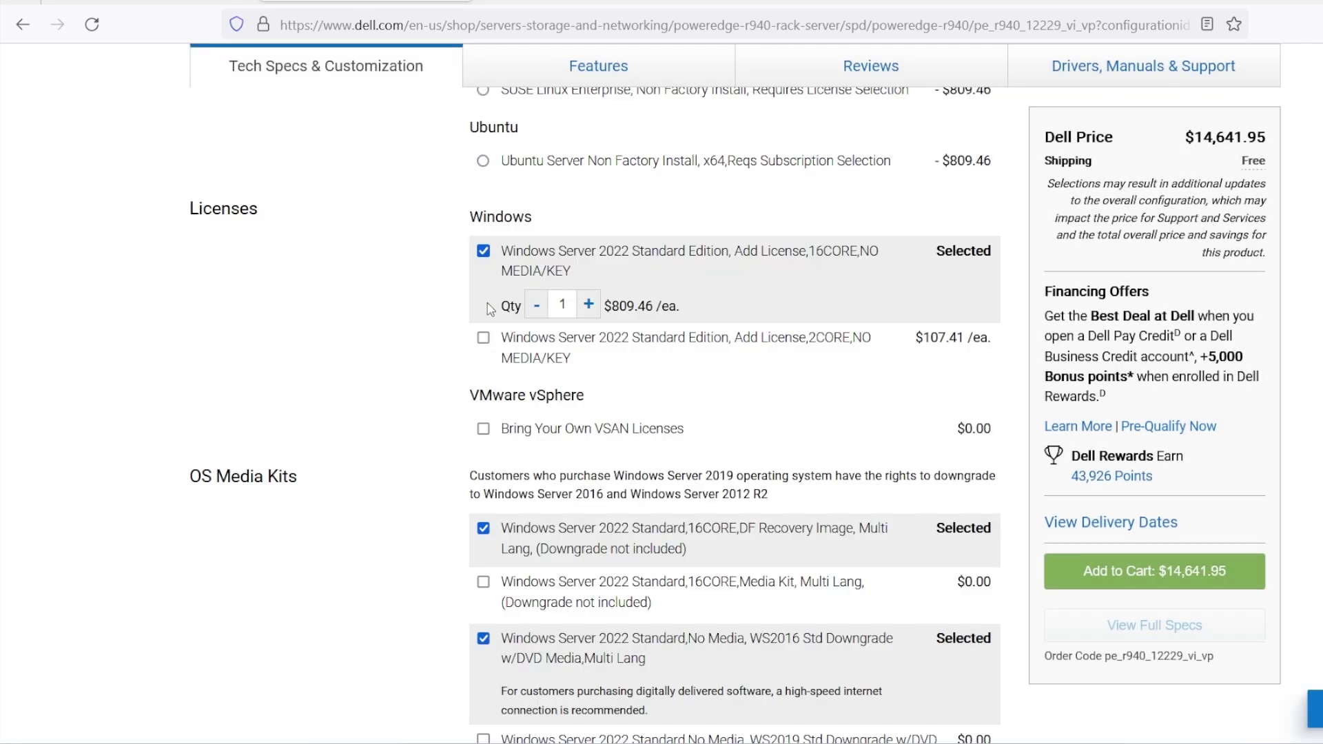
{"action": "left_click", "coordinate": [484, 337]}
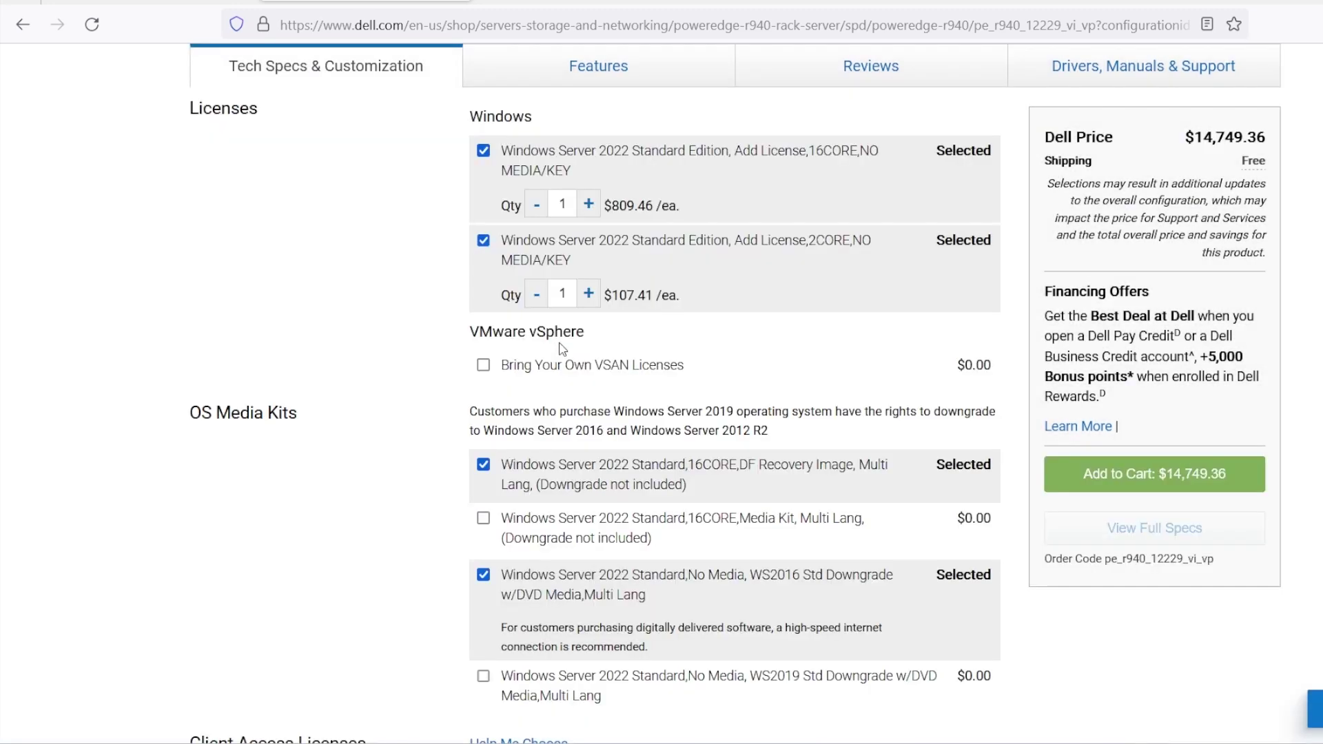
{"action": "left_click", "coordinate": [588, 294]}
{"action": "left_click", "coordinate": [587, 295]}
{"action": "left_click", "coordinate": [588, 294]}
{"action": "left_click", "coordinate": [587, 295]}
{"action": "left_click", "coordinate": [587, 295]}
{"action": "left_click", "coordinate": [587, 295]}
{"action": "left_click", "coordinate": [588, 295]}
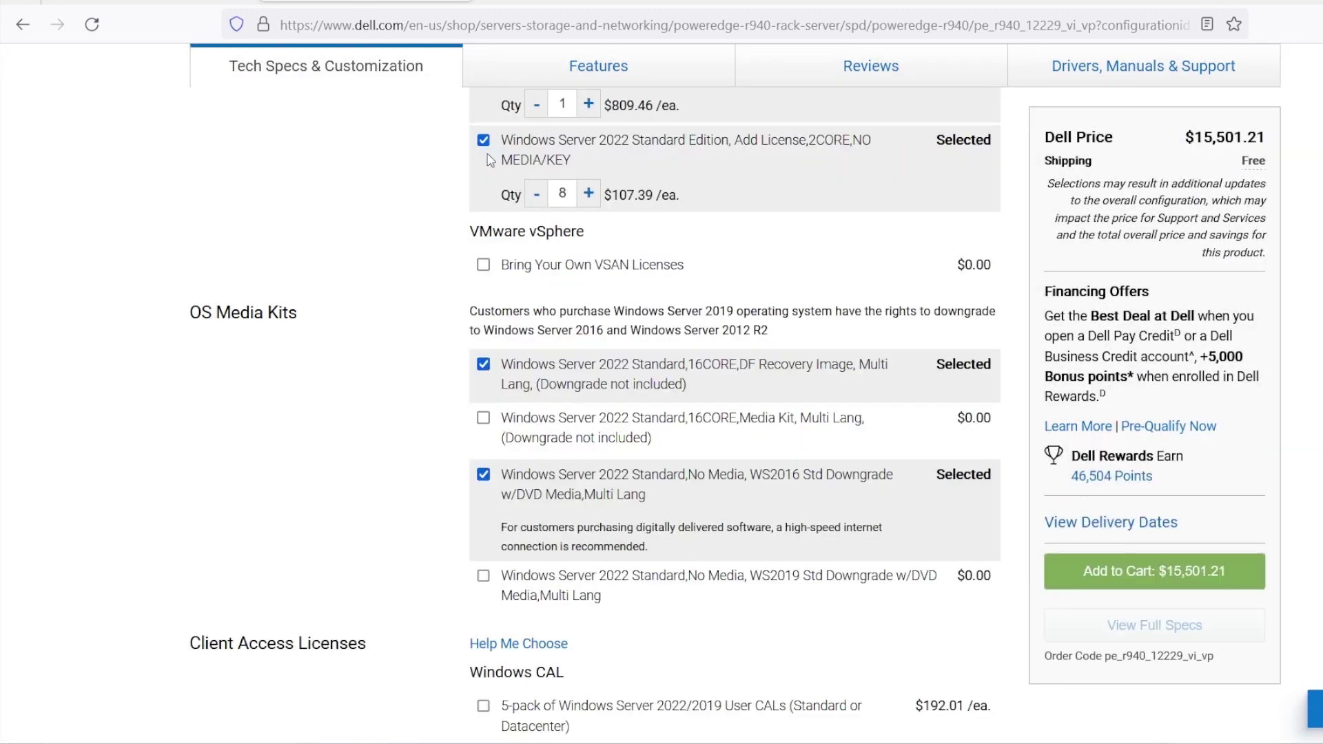
{"action": "left_click", "coordinate": [484, 156]}
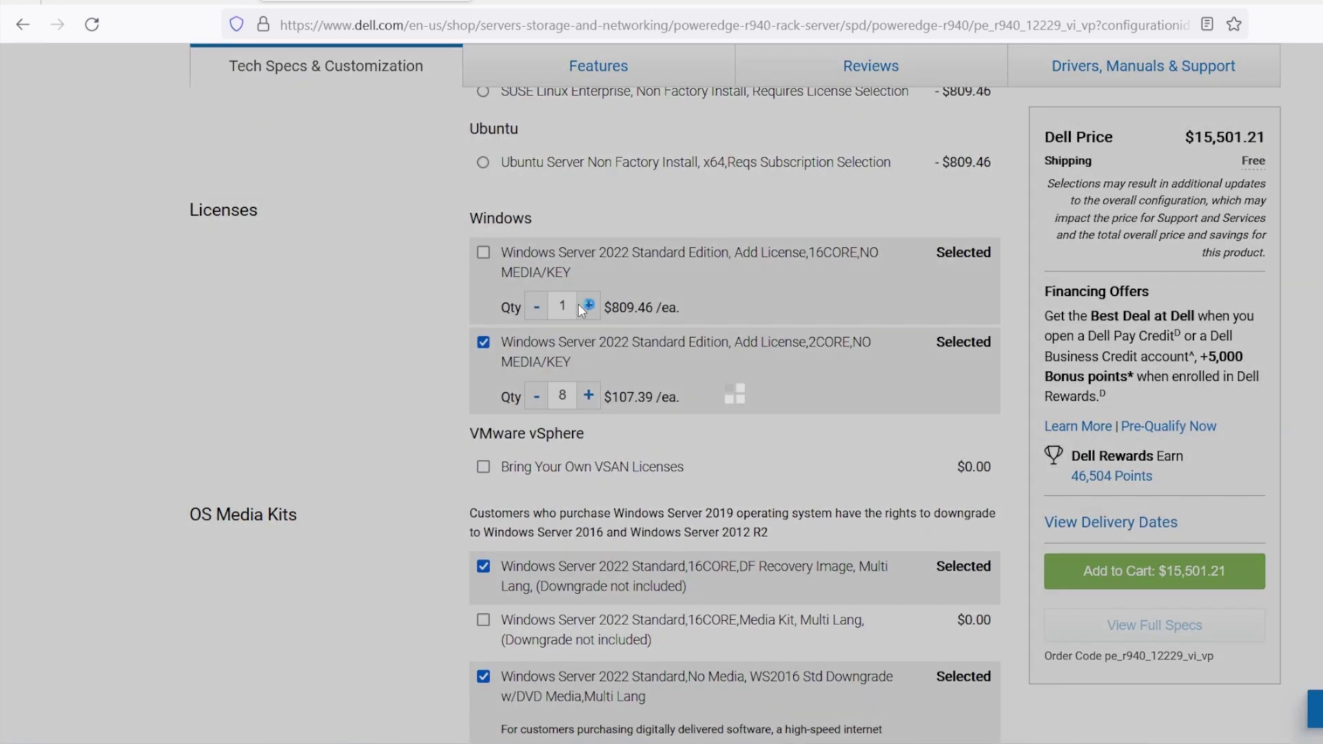
{"action": "scroll", "coordinate": [689, 358], "scroll_direction": "up", "scroll_amount": 10}
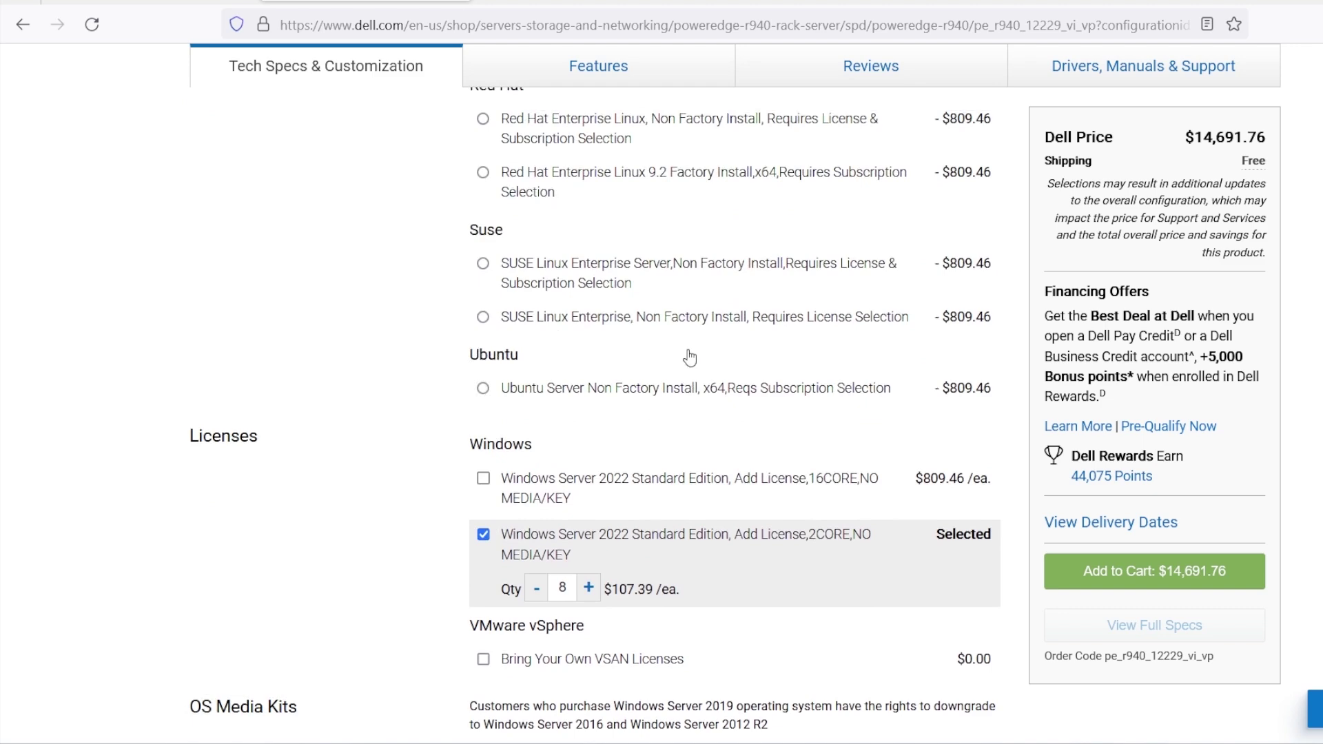
Step: Add an extra 2x Xeon Gold 6230 processor pair, raising the price to $22,983.12
{"action": "scroll", "coordinate": [691, 356], "scroll_direction": "up", "scroll_amount": 2}
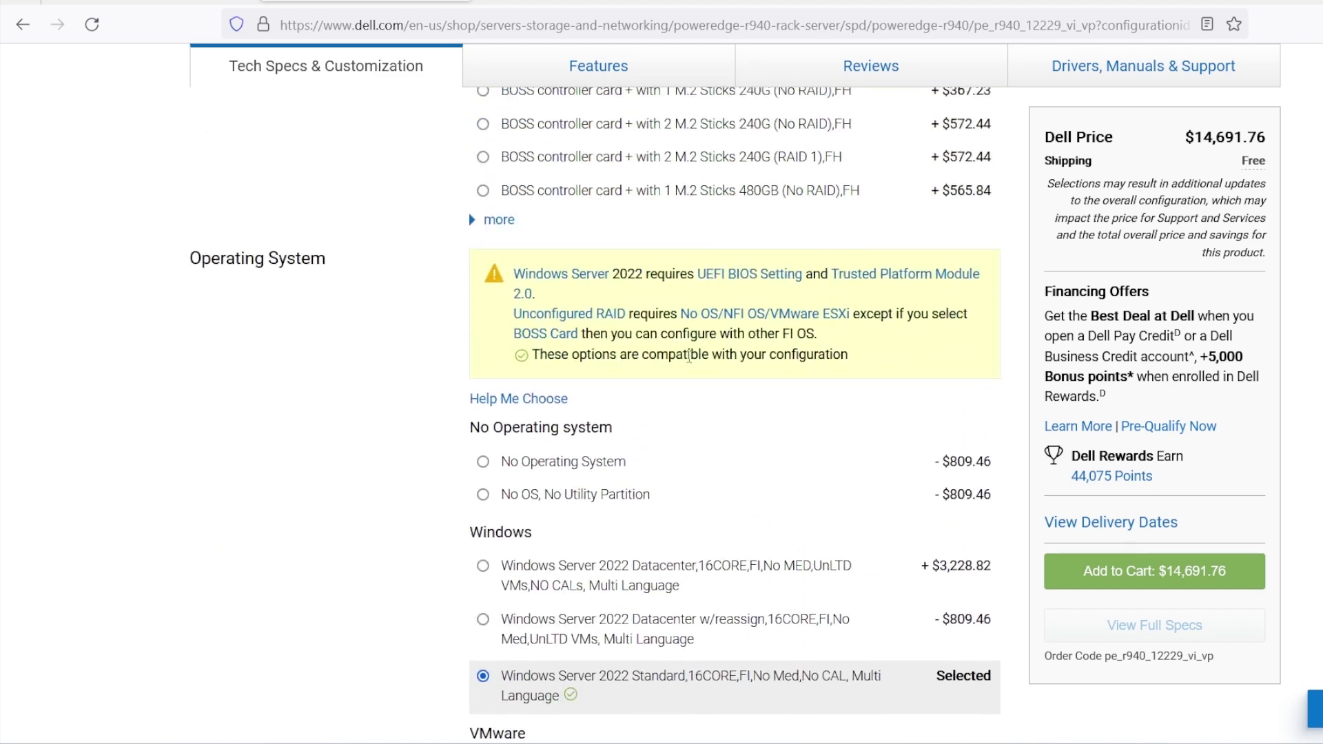
{"action": "left_click", "coordinate": [483, 528]}
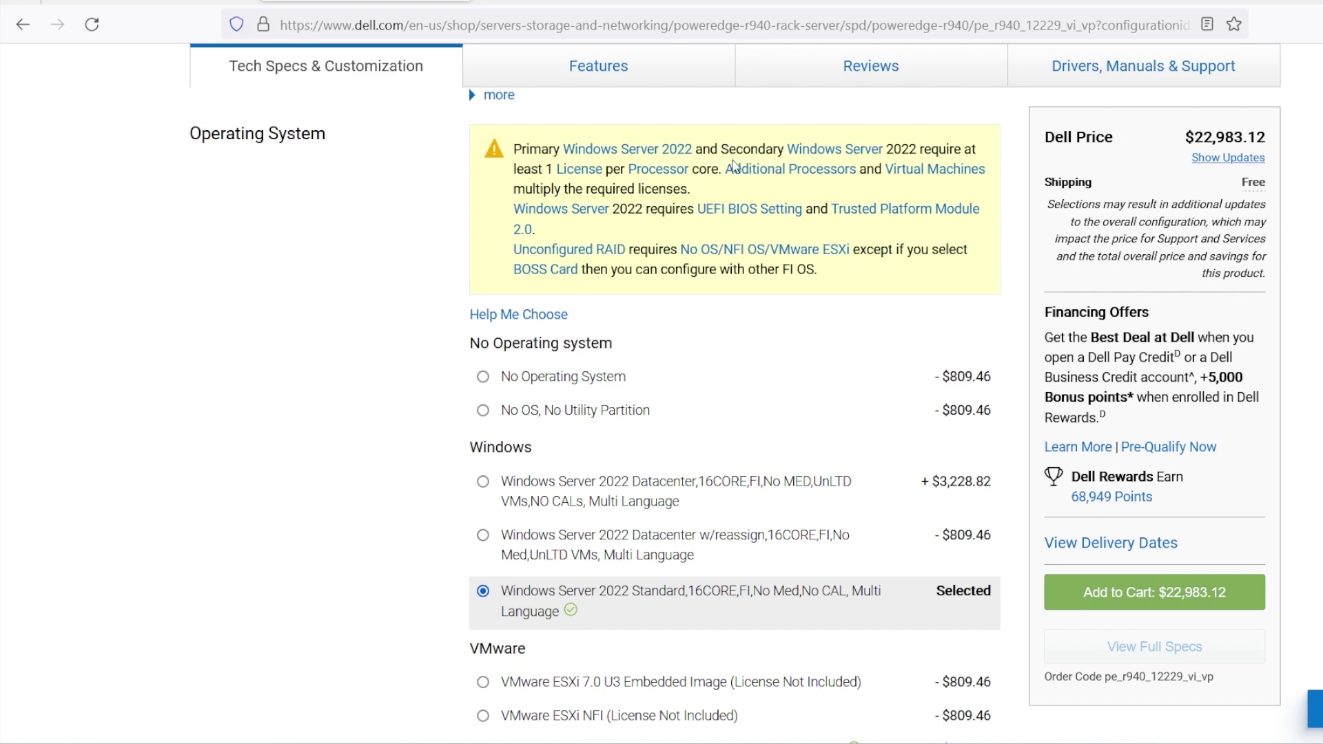
Step: Add three 16-core Windows Server 2022 Standard licenses, bringing the total to $25,411.49
{"action": "left_click", "coordinate": [734, 168]}
{"action": "left_click", "coordinate": [485, 264]}
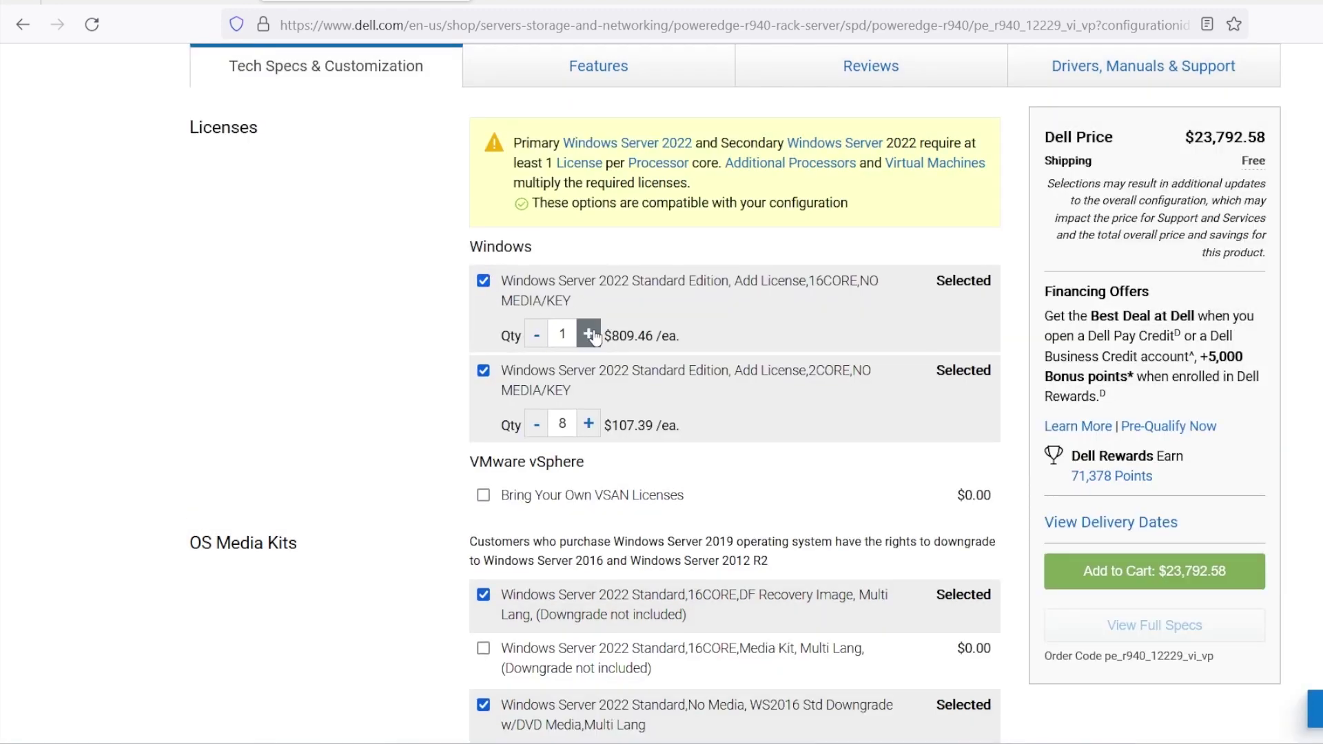
{"action": "left_click", "coordinate": [588, 335]}
{"action": "left_click", "coordinate": [588, 335]}
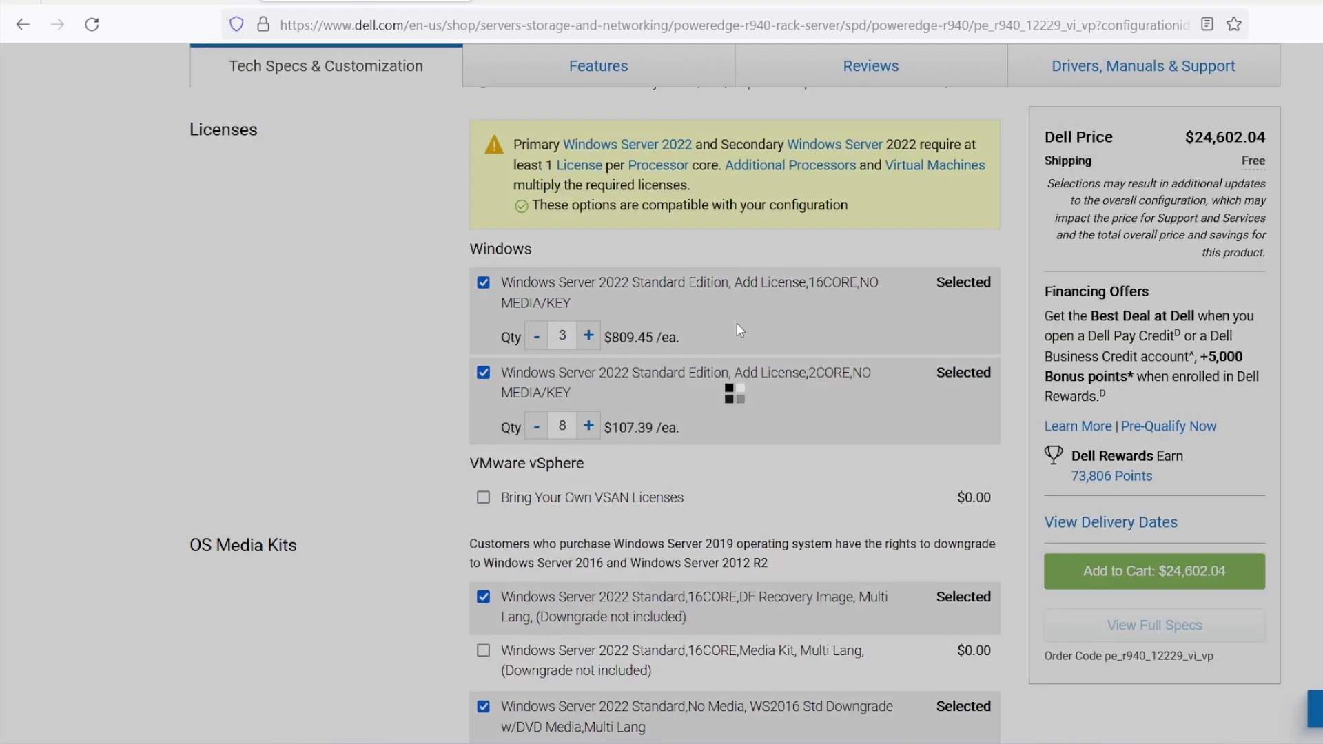
{"action": "scroll", "coordinate": [737, 323], "scroll_direction": "down", "scroll_amount": 8}
{"action": "scroll", "coordinate": [739, 333], "scroll_direction": "up", "scroll_amount": 15}
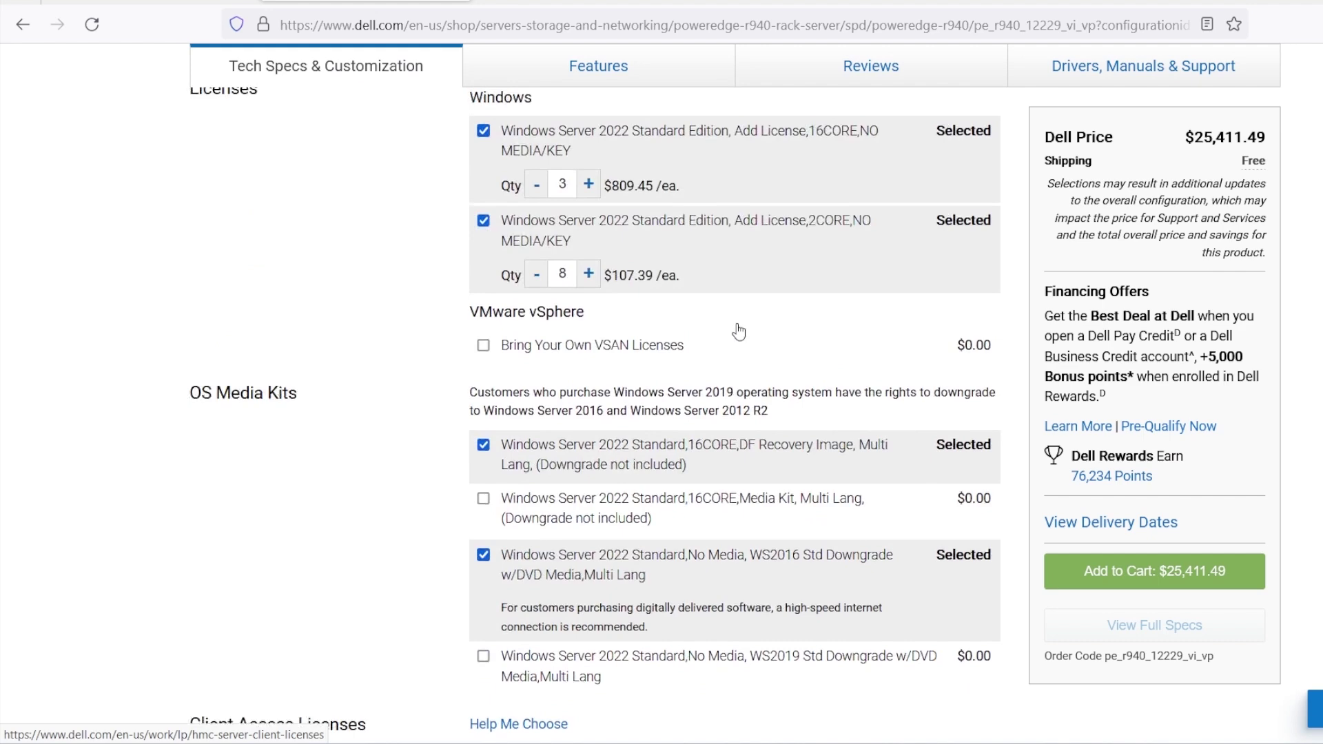
{"action": "scroll", "coordinate": [739, 333], "scroll_direction": "up", "scroll_amount": 3}
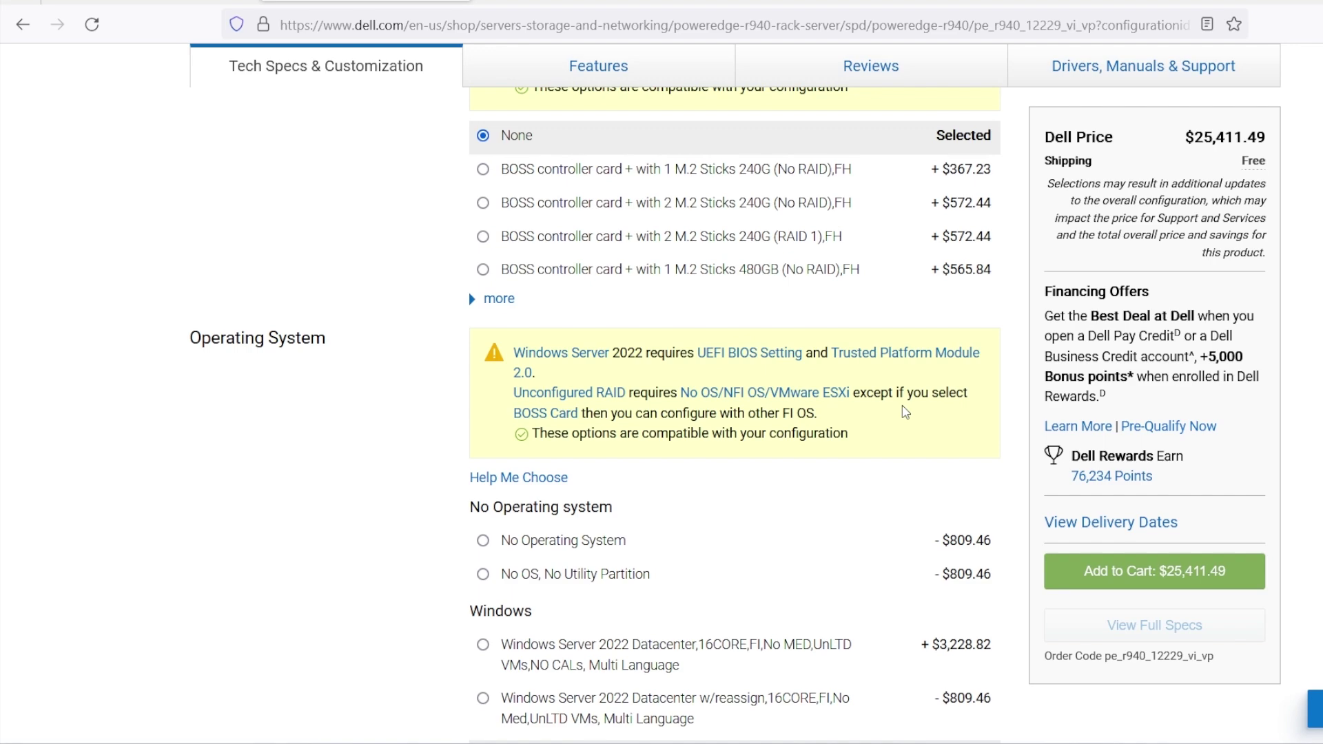
{"action": "scroll", "coordinate": [904, 412], "scroll_direction": "down", "scroll_amount": 12}
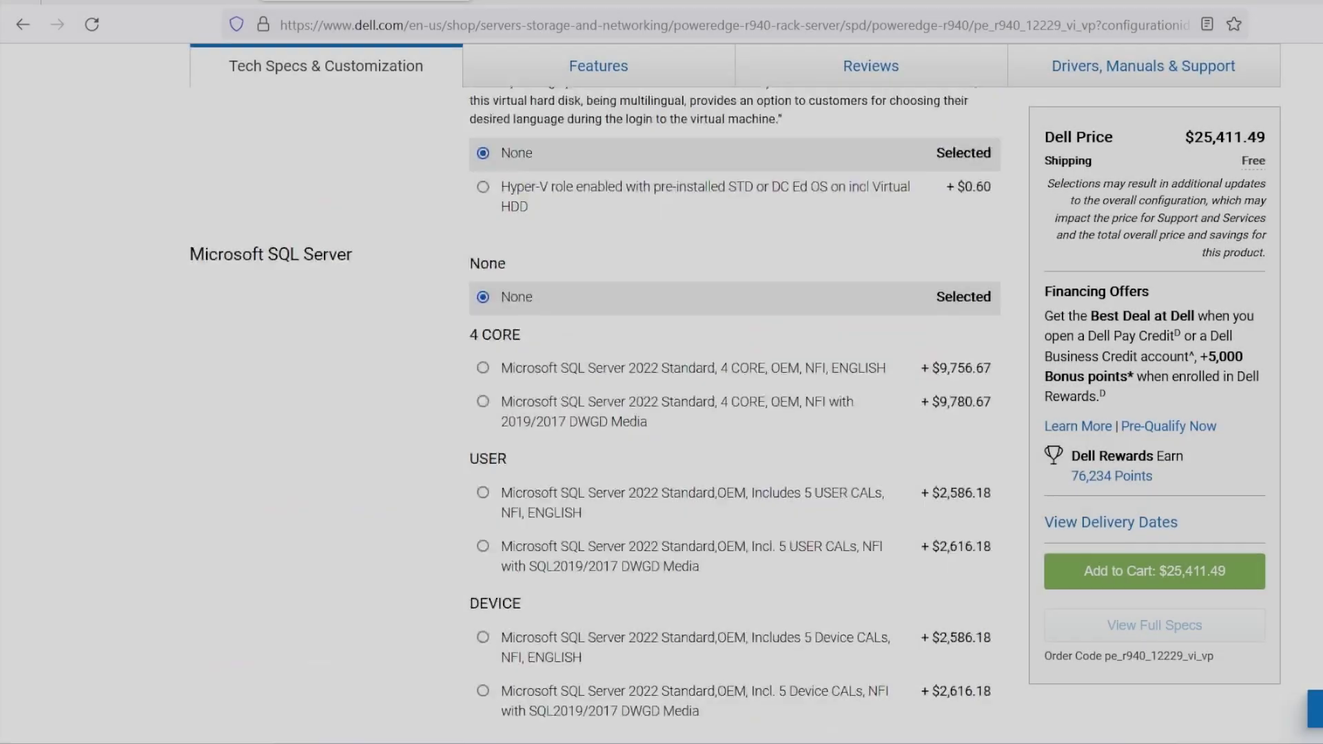
Step: Review the SQL Server 2022 5-user and 5-device CAL editions, then reach Client Access Licenses
{"action": "scroll", "coordinate": [662, 414], "scroll_direction": "down", "scroll_amount": 3}
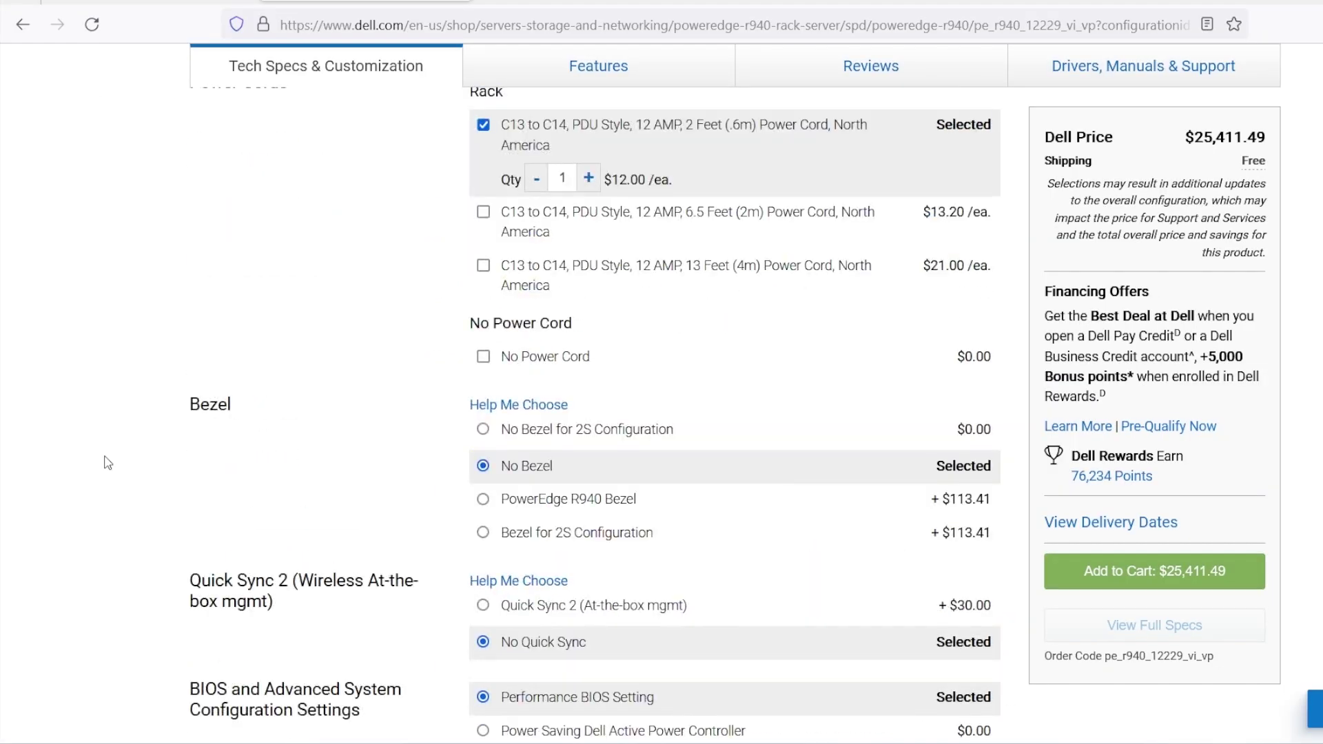
{"action": "scroll", "coordinate": [104, 460], "scroll_direction": "down", "scroll_amount": 15}
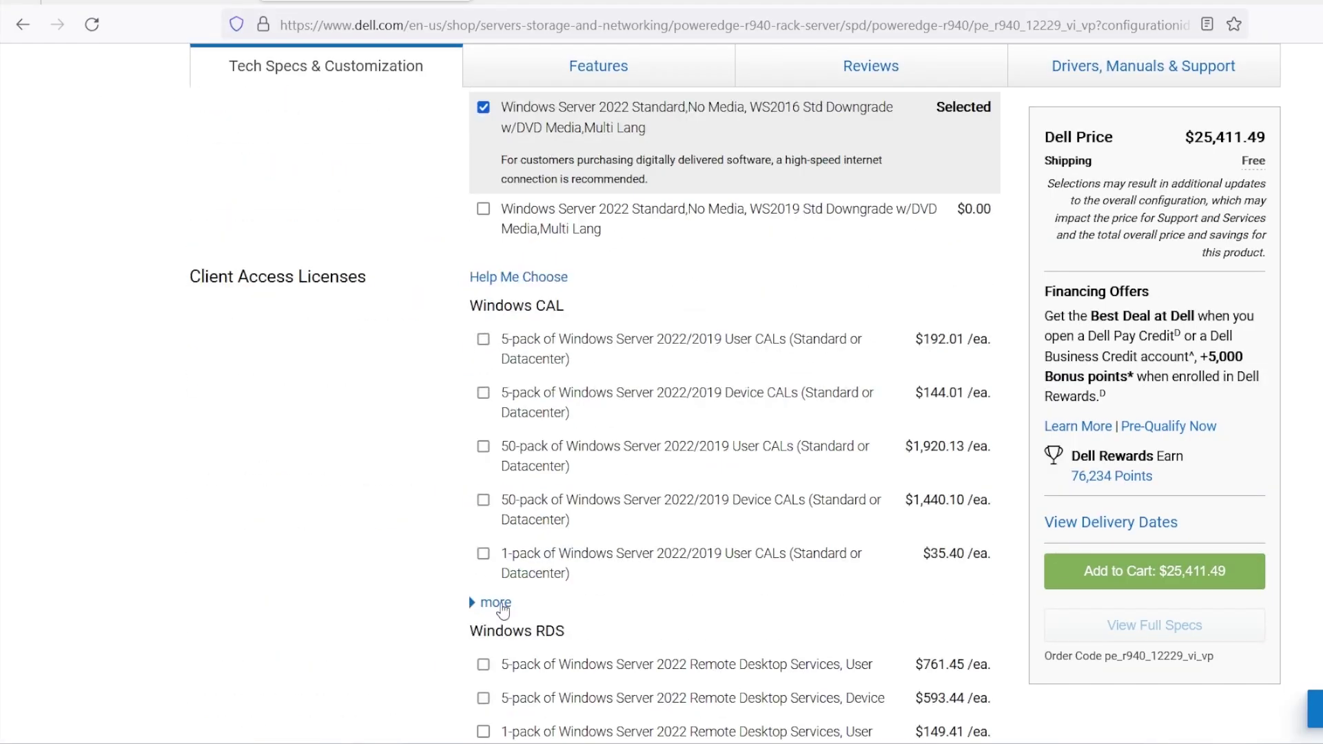
Step: Show the full Windows CAL list, including the SQL Server CAL packs
{"action": "left_click", "coordinate": [496, 603]}
{"action": "scroll", "coordinate": [784, 570], "scroll_direction": "down", "scroll_amount": 4}
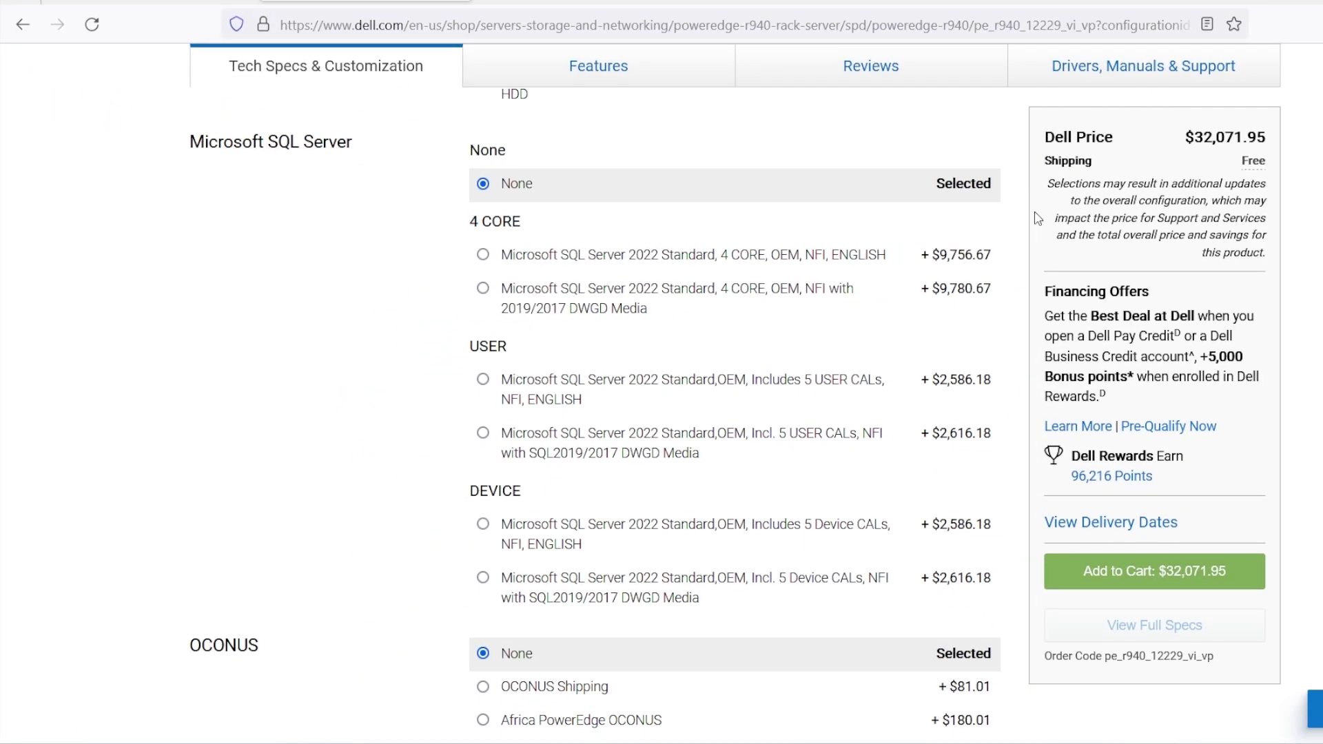
Step: Scroll past Power Cords to the Windows RDS and SQL additional-license options
{"action": "scroll", "coordinate": [758, 344], "scroll_direction": "down", "scroll_amount": 20}
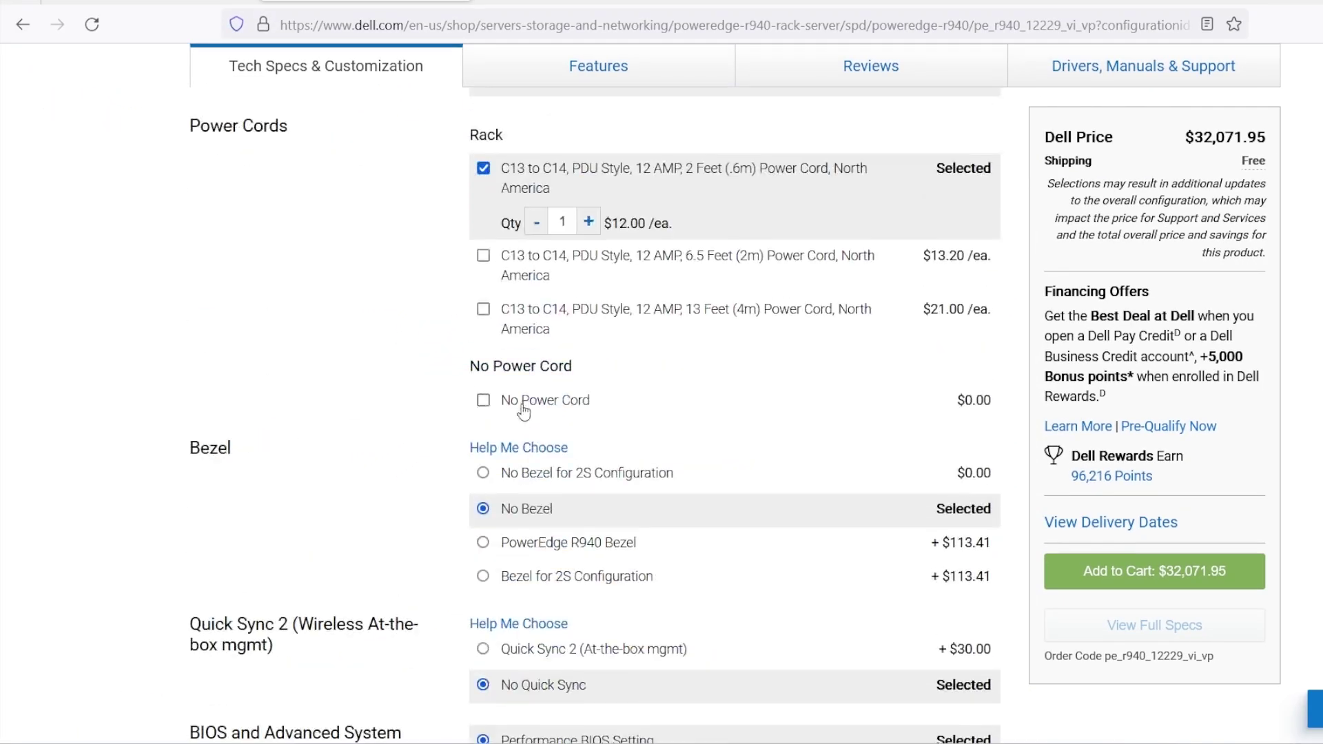
{"action": "scroll", "coordinate": [524, 411], "scroll_direction": "down", "scroll_amount": 3}
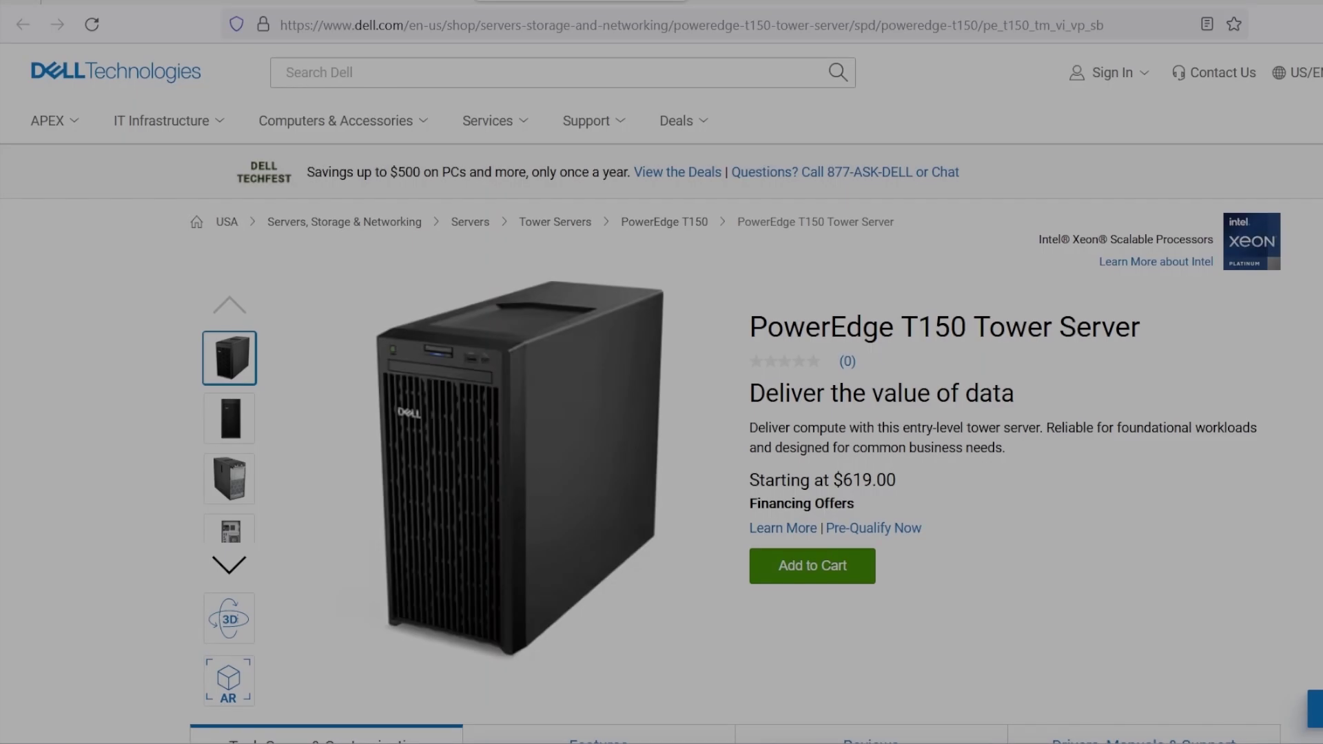
Step: Scroll to the T150's Operating System choices, where Windows Server 2022 Standard costs +$603.85
{"action": "scroll", "coordinate": [1266, 487], "scroll_direction": "down", "scroll_amount": 15}
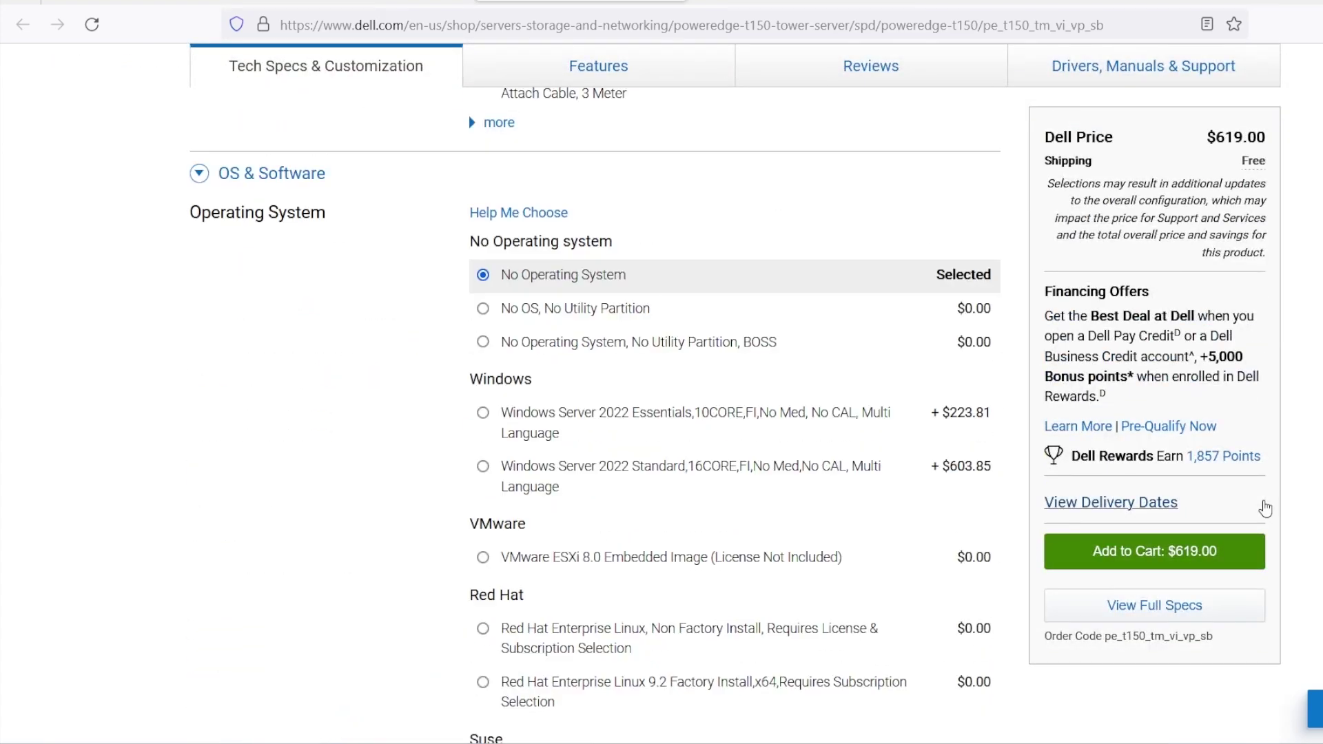